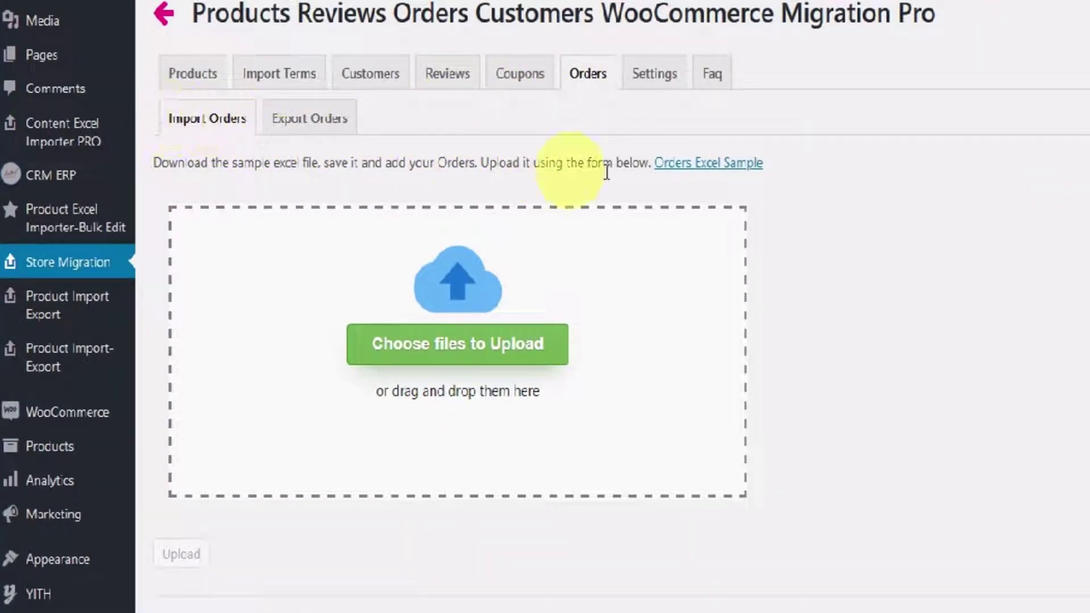
Download the orders sample spreadsheet import_orders.xlsx and confirm saving it
{"action": "left_click", "coordinate": [697, 163]}
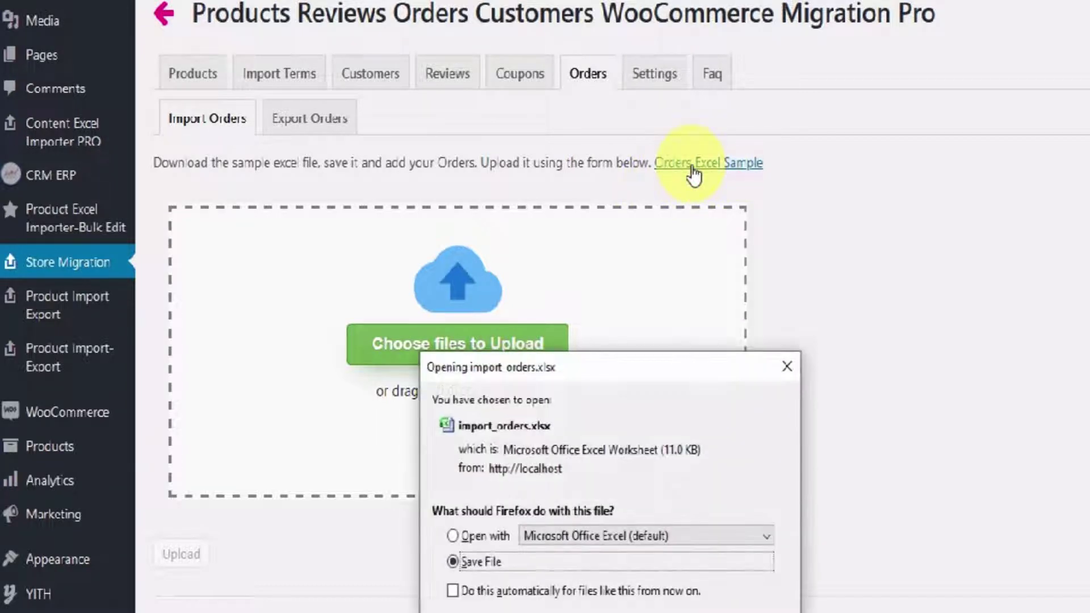
{"action": "key", "text": "Return"}
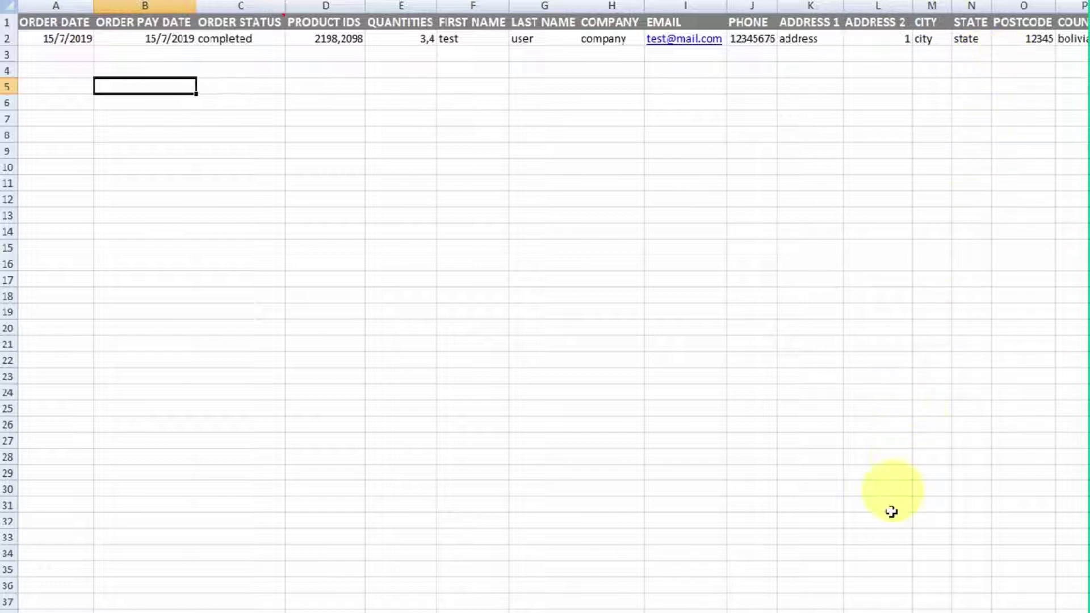
{"action": "scroll", "coordinate": [545, 596], "scroll_direction": "right", "scroll_amount": 2}
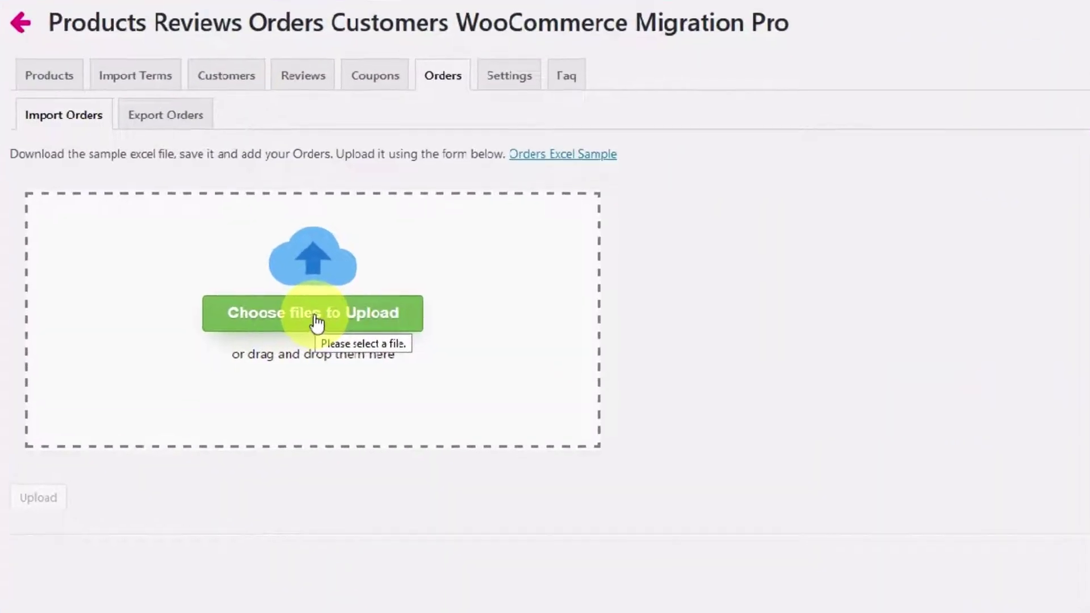
Upload import_orders.xlsx from the Desktop so its columns load on the mapping page
{"action": "left_click", "coordinate": [311, 316]}
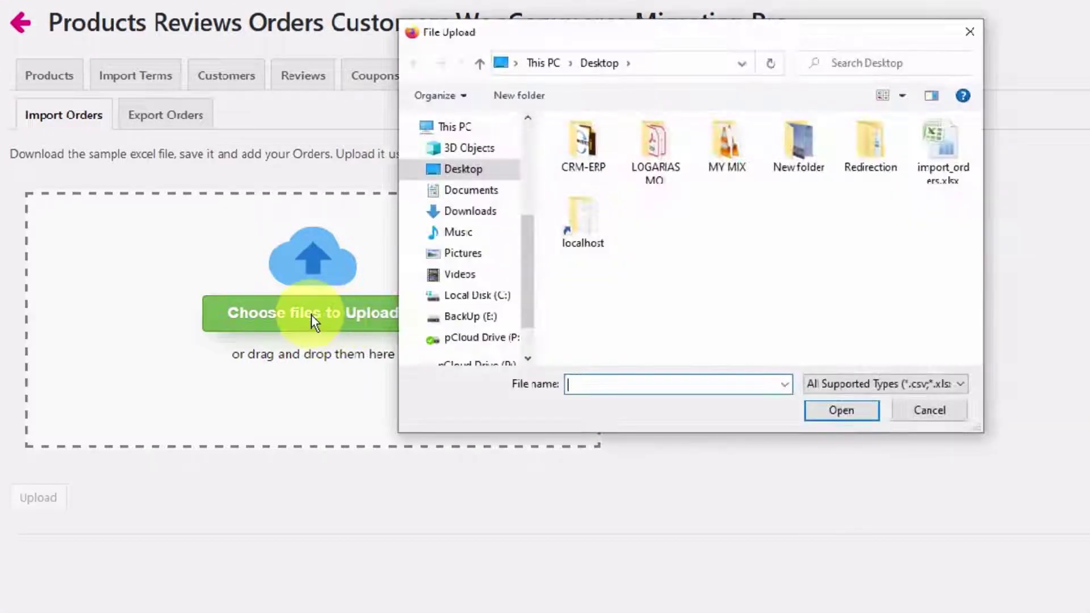
{"action": "left_click", "coordinate": [943, 154]}
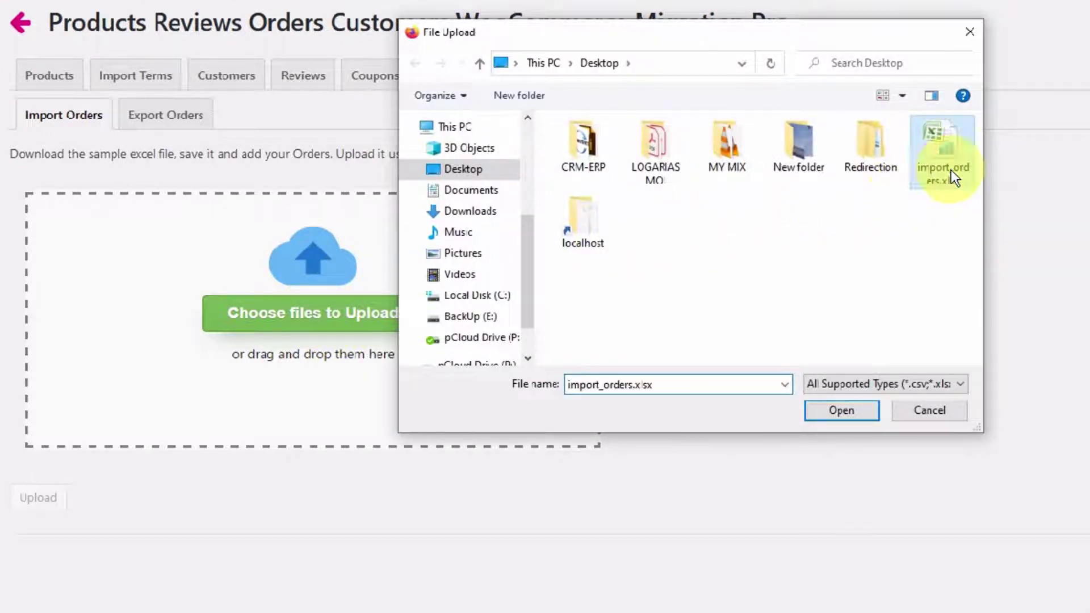
{"action": "double_click", "coordinate": [951, 169]}
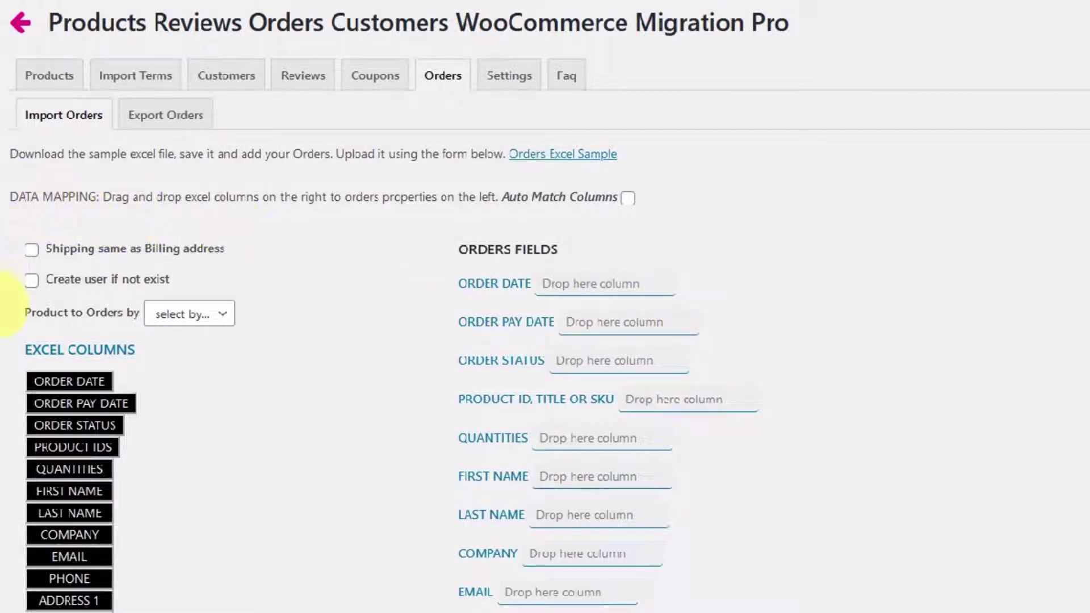
Auto-match every order field to its spreadsheet column (ORDER DATE to A, ORDER PAY DATE to B, ...) and dismiss the notice
{"action": "left_click_drag", "start_coordinate": [33, 197], "coordinate": [349, 197]}
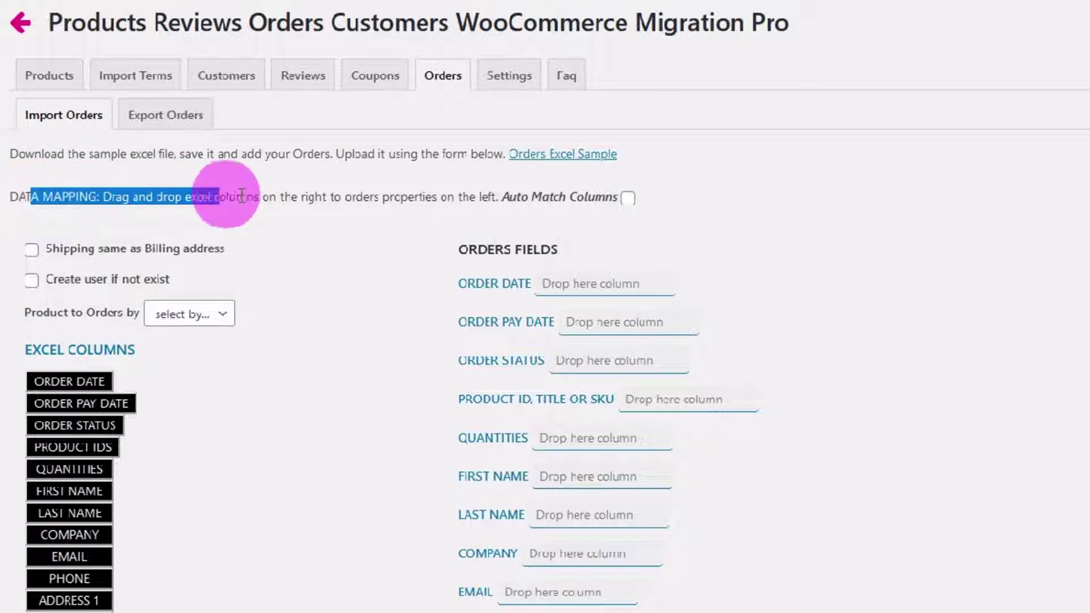
{"action": "left_click", "coordinate": [375, 200]}
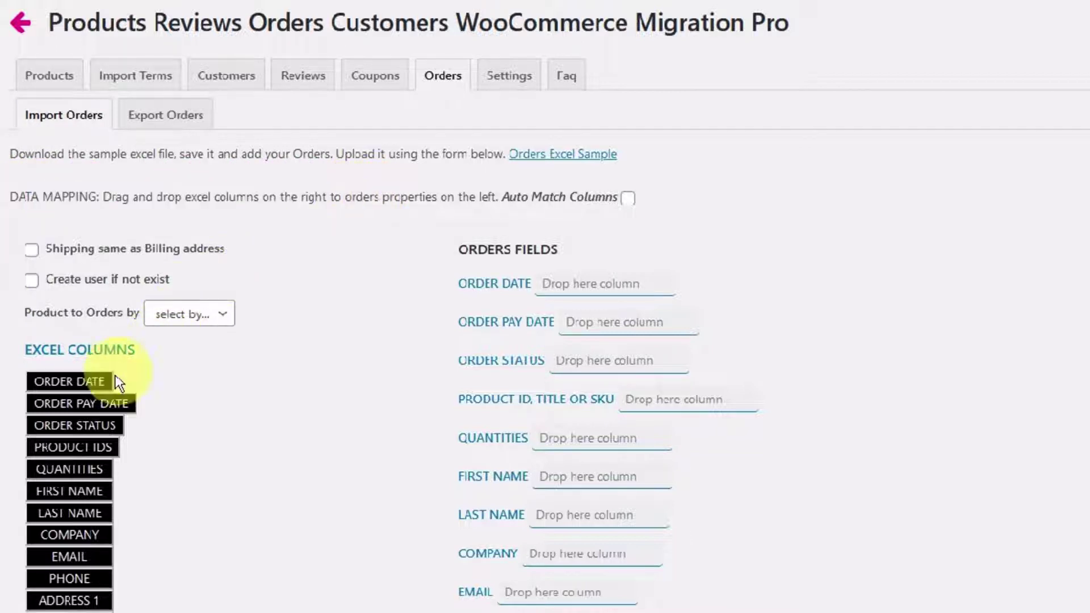
{"action": "mouse_move", "coordinate": [68, 381]}
{"action": "left_mouse_down"}
{"action": "mouse_move", "coordinate": [497, 365]}
{"action": "mouse_move", "coordinate": [141, 375]}
{"action": "left_mouse_up"}
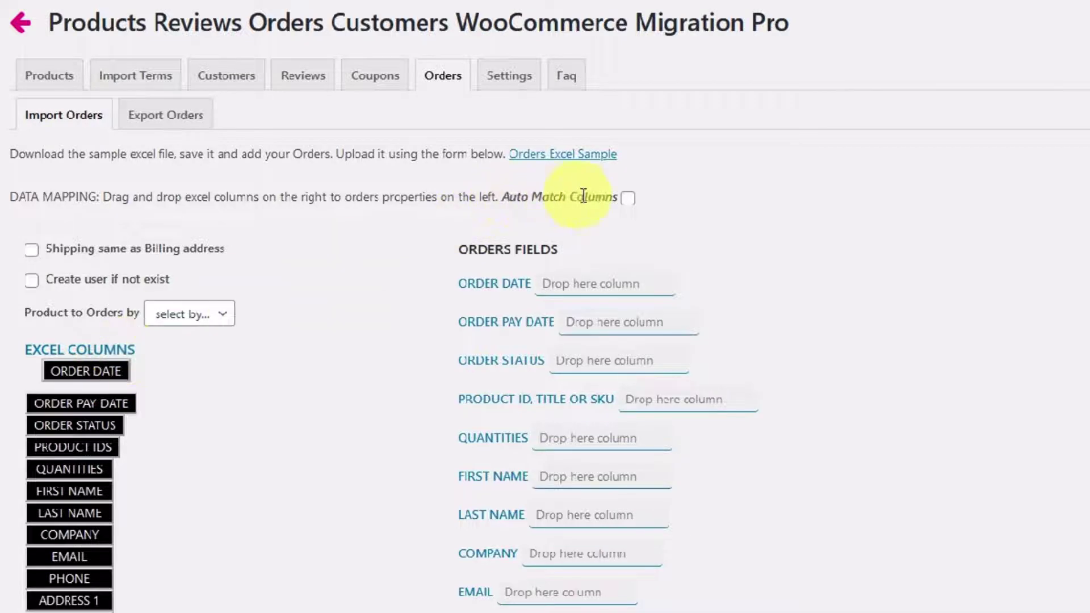
{"action": "left_click", "coordinate": [629, 202]}
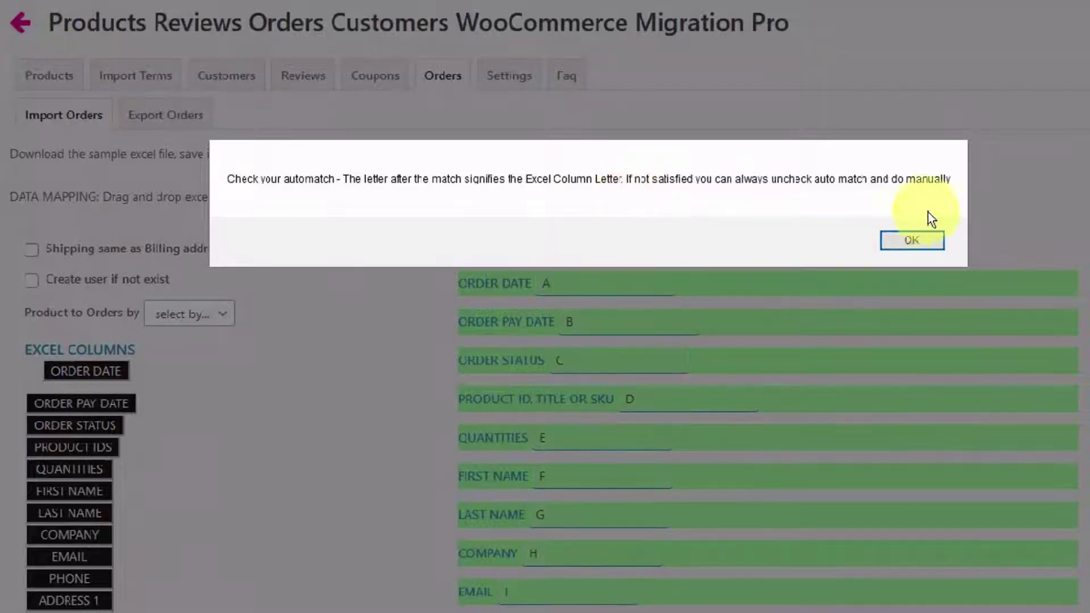
{"action": "left_click", "coordinate": [911, 242]}
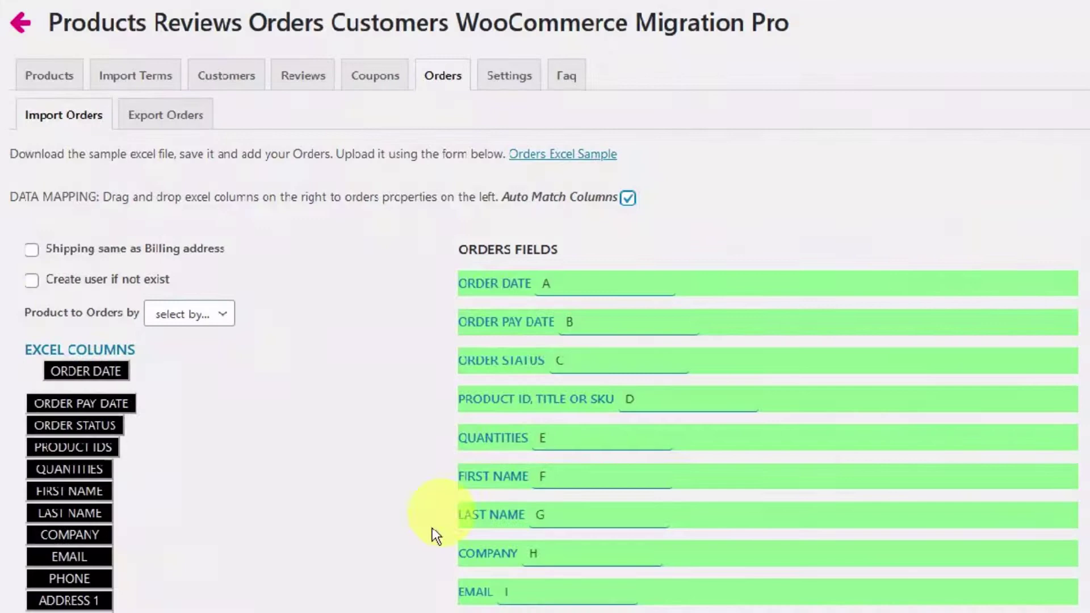
{"action": "scroll", "coordinate": [420, 546], "scroll_direction": "down", "scroll_amount": 3}
{"action": "scroll", "coordinate": [421, 546], "scroll_direction": "down", "scroll_amount": 2}
{"action": "scroll", "coordinate": [421, 546], "scroll_direction": "down", "scroll_amount": 1}
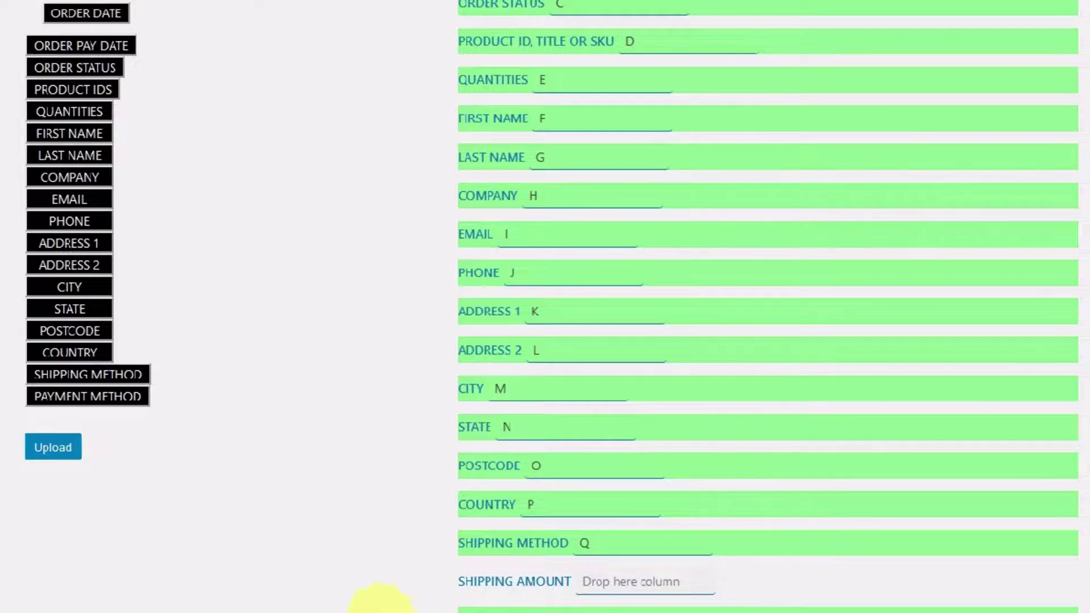
{"action": "scroll", "coordinate": [379, 596], "scroll_direction": "up", "scroll_amount": 5}
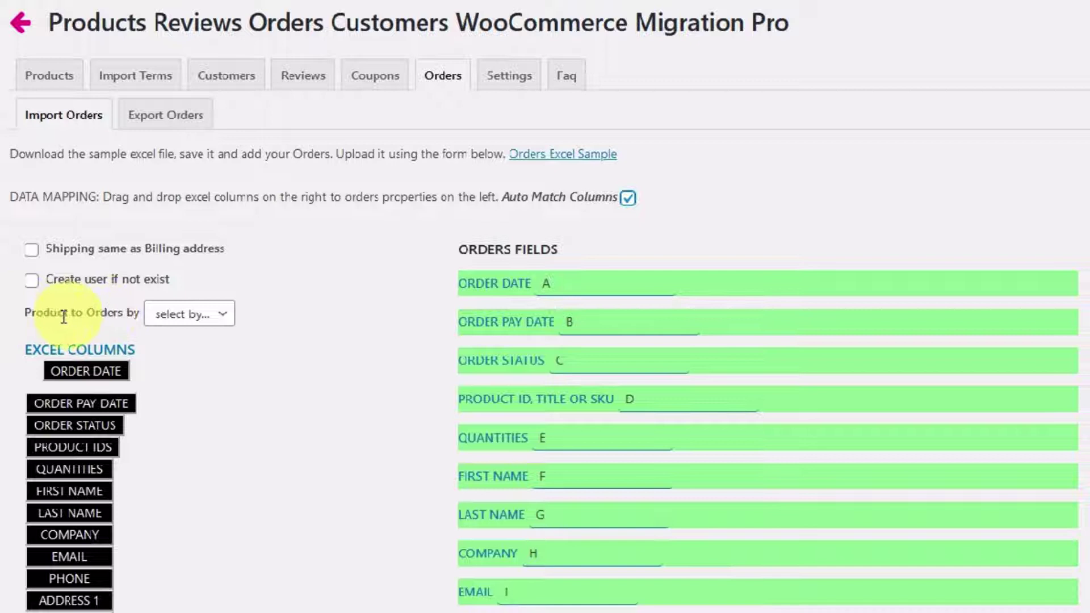
Match products to orders by ID and run the import, finishing 2 of 2 done
{"action": "left_click", "coordinate": [189, 314]}
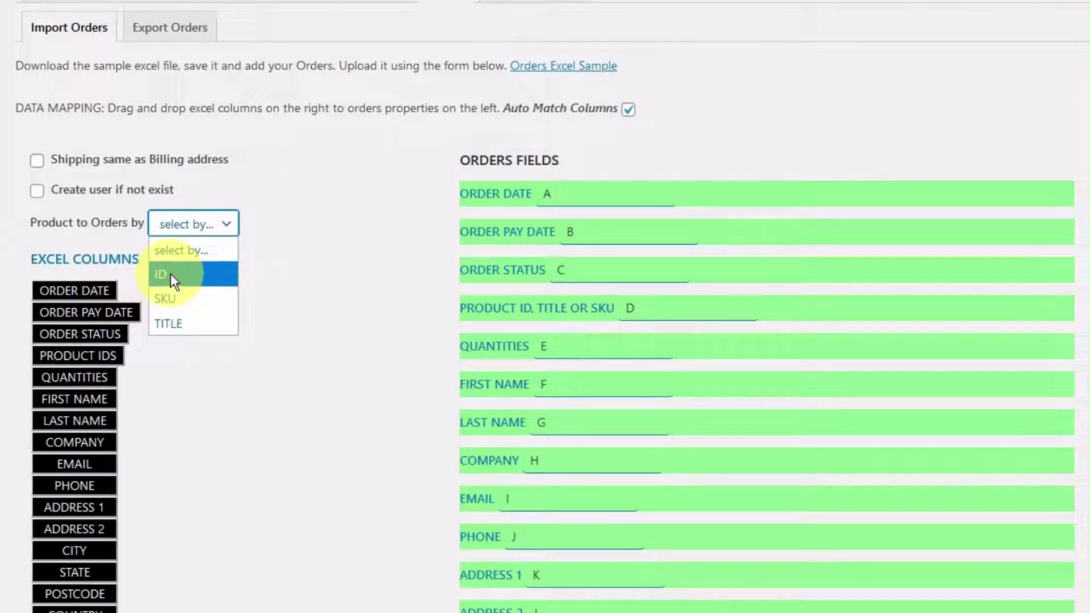
{"action": "left_click", "coordinate": [171, 273]}
{"action": "scroll", "coordinate": [141, 365], "scroll_direction": "down", "scroll_amount": 3}
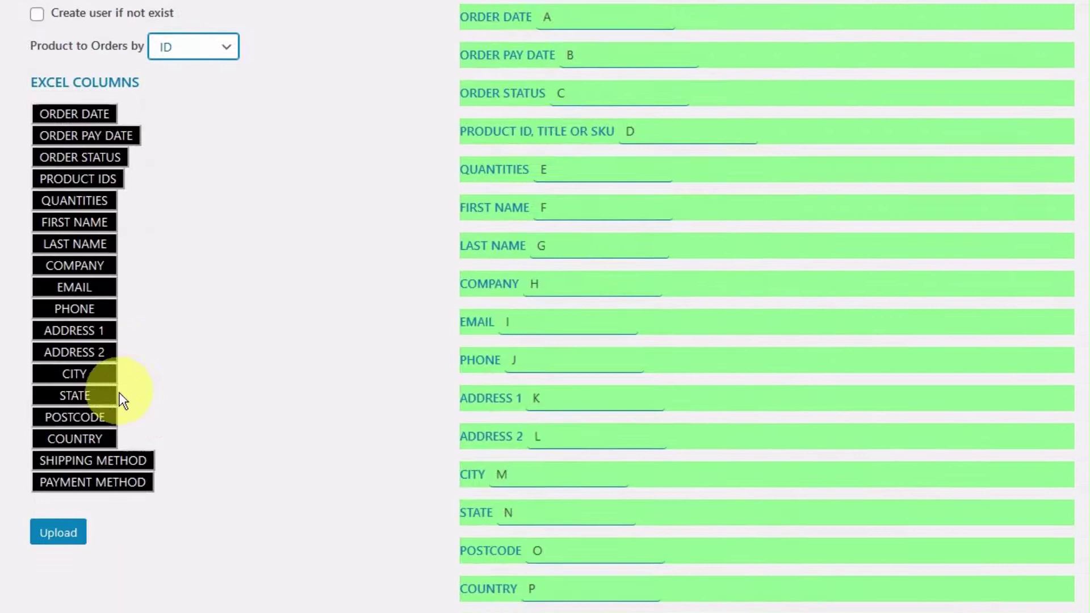
{"action": "scroll", "coordinate": [119, 392], "scroll_direction": "down", "scroll_amount": 1}
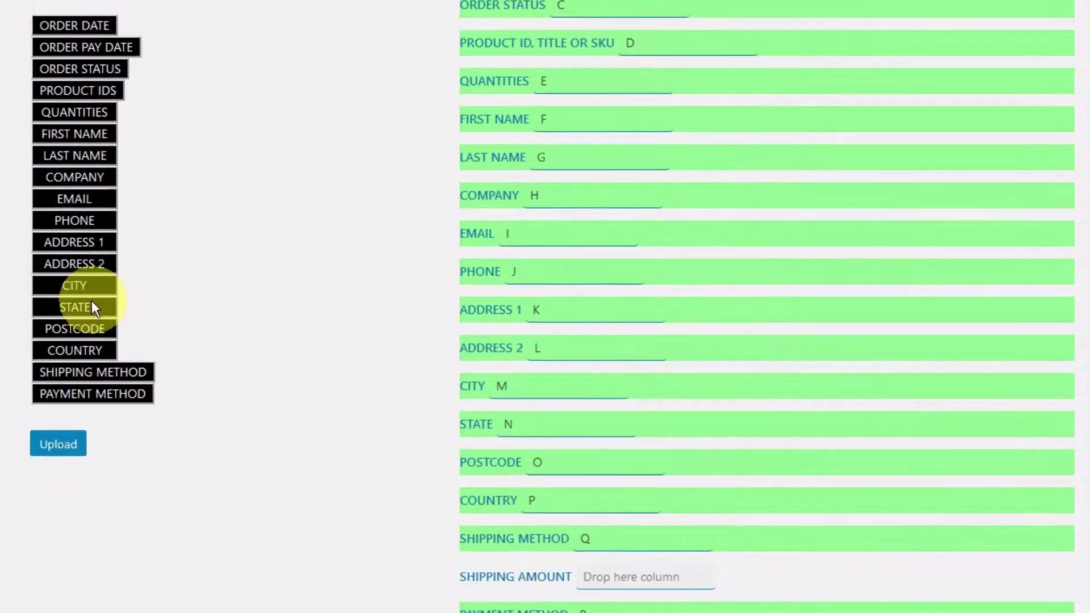
{"action": "left_click", "coordinate": [59, 445]}
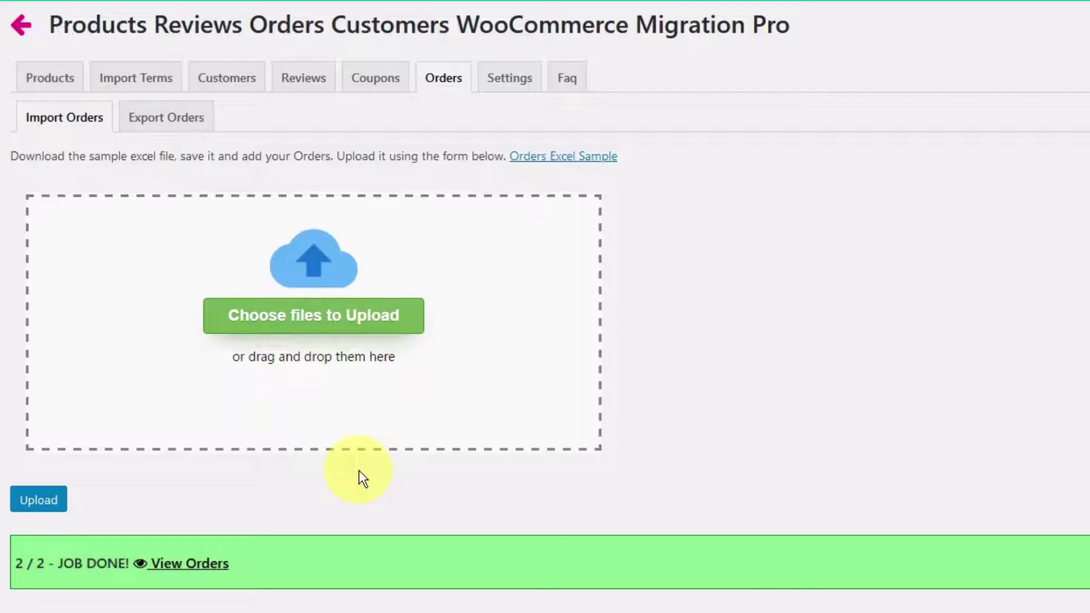
In Export Orders, check every field to show and run the order search
{"action": "left_click", "coordinate": [147, 123]}
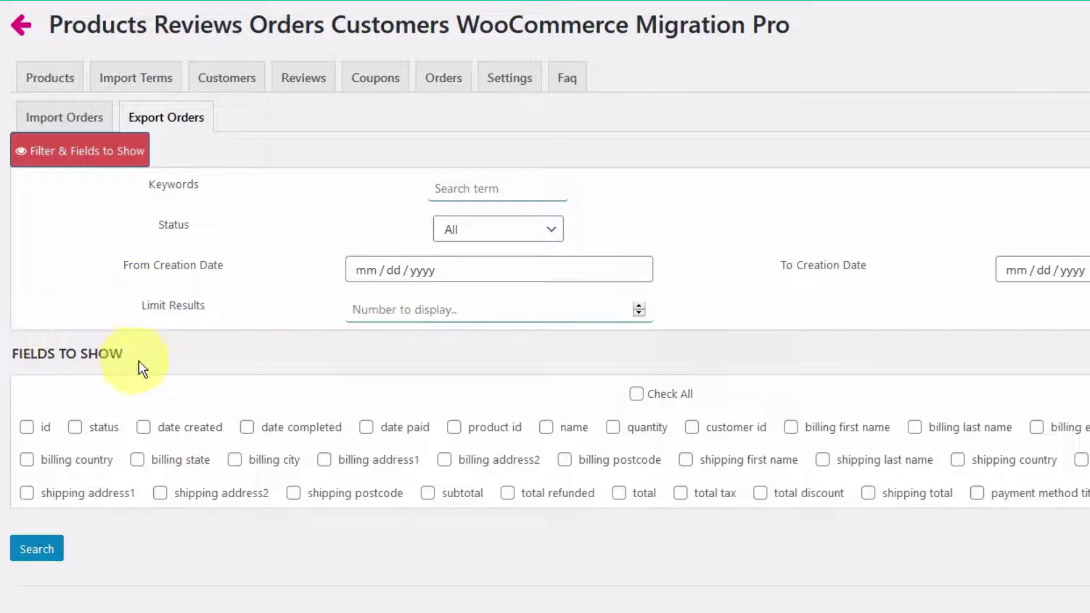
{"action": "left_click", "coordinate": [635, 393]}
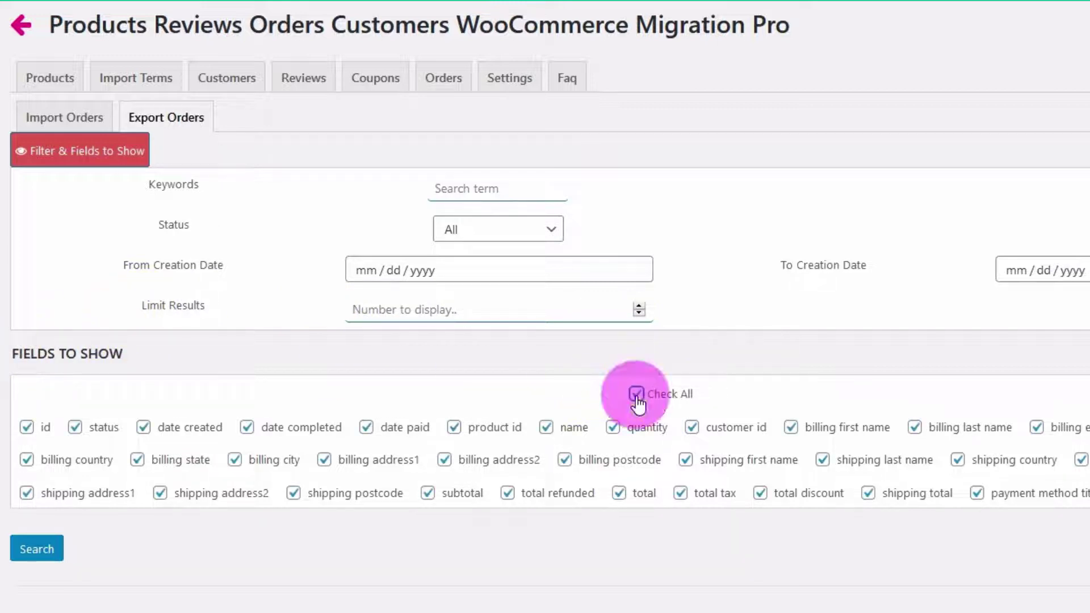
{"action": "left_click", "coordinate": [636, 393]}
{"action": "left_click", "coordinate": [612, 427]}
{"action": "left_click", "coordinate": [546, 427]}
{"action": "left_click", "coordinate": [454, 427]}
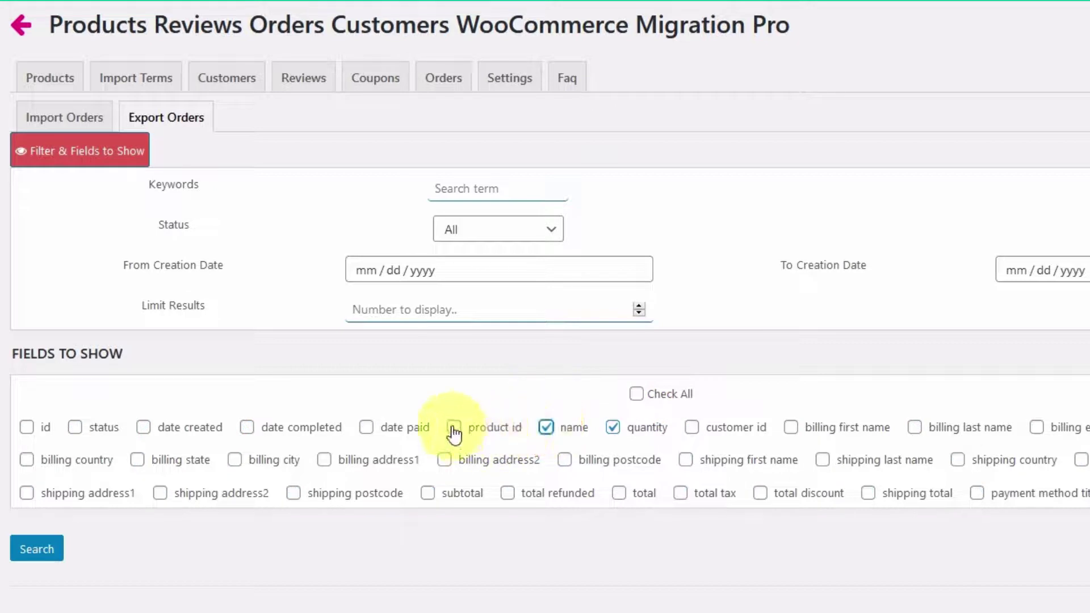
{"action": "left_click", "coordinate": [636, 393]}
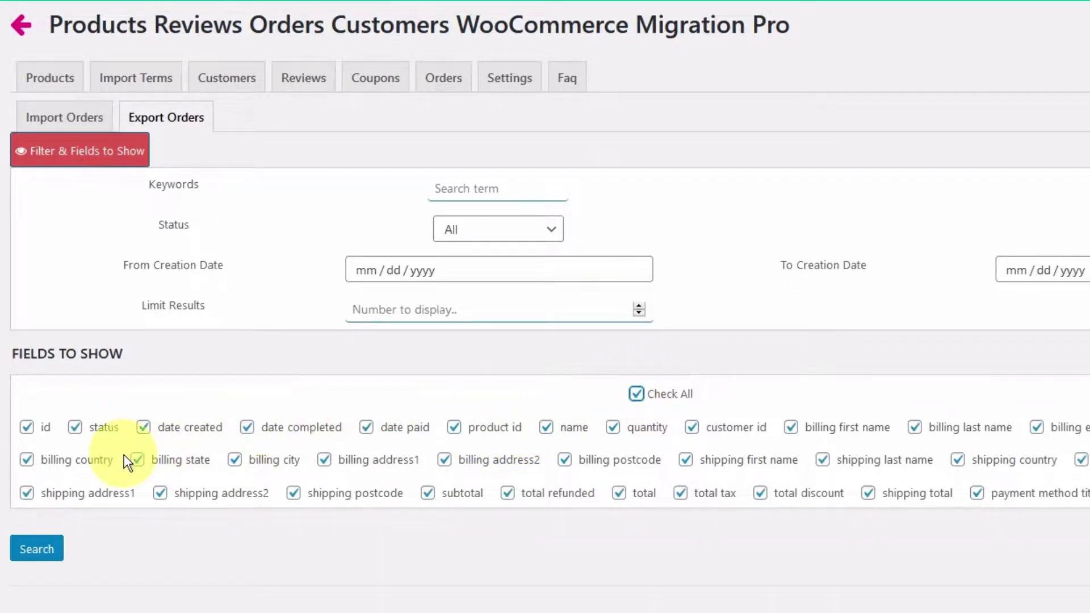
{"action": "left_click", "coordinate": [37, 550]}
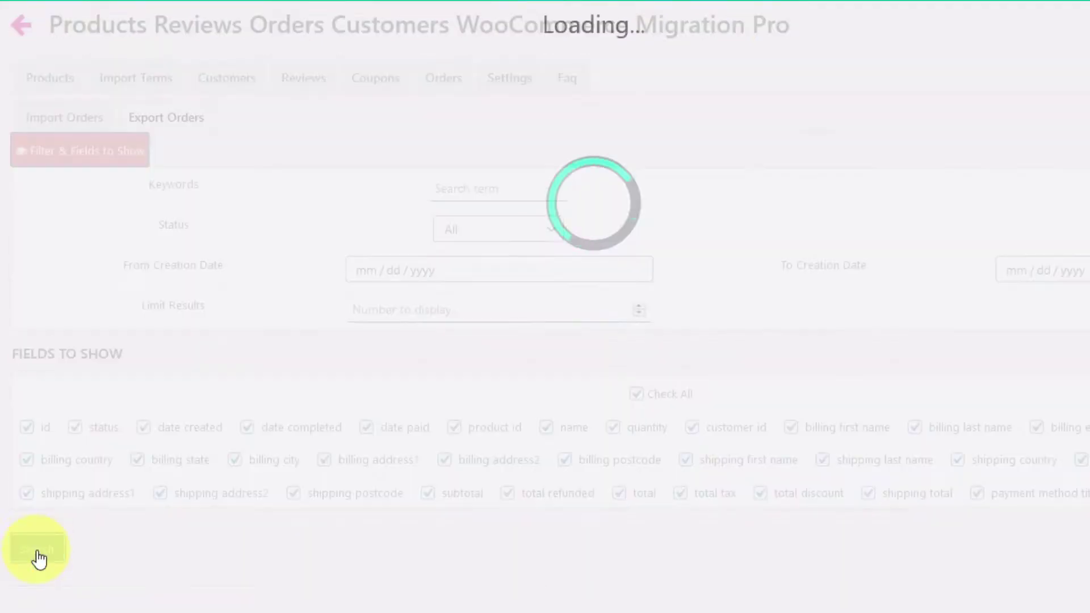